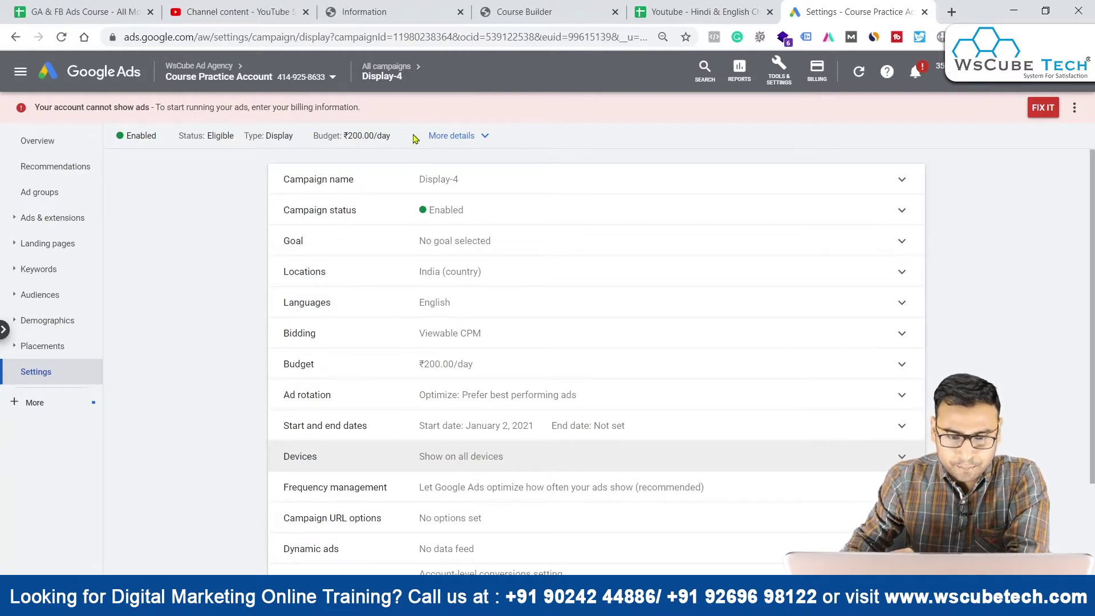
Step: Set Display-4's devices to specific targeting, unchecking Tablets and Computers so only Mobile phones remain
scroll(328, 355, down, 1)
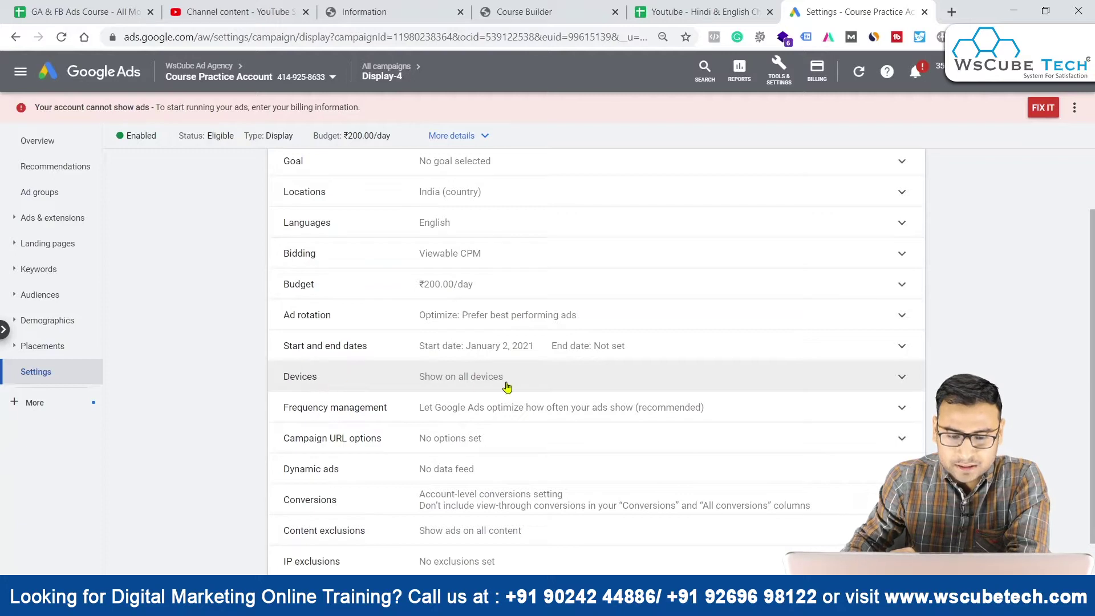
click(435, 390)
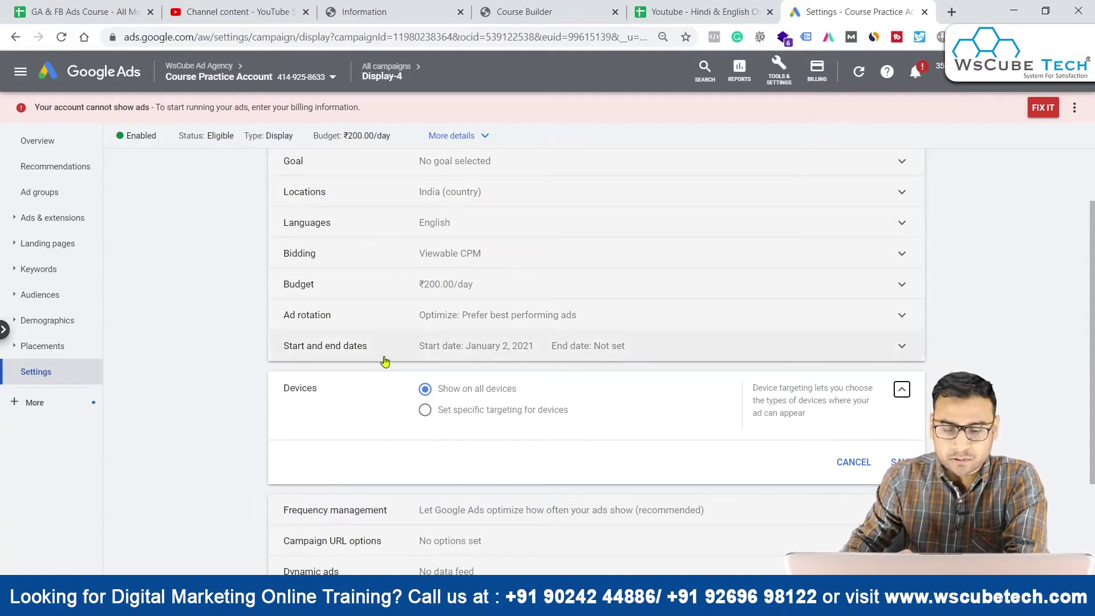
click(430, 415)
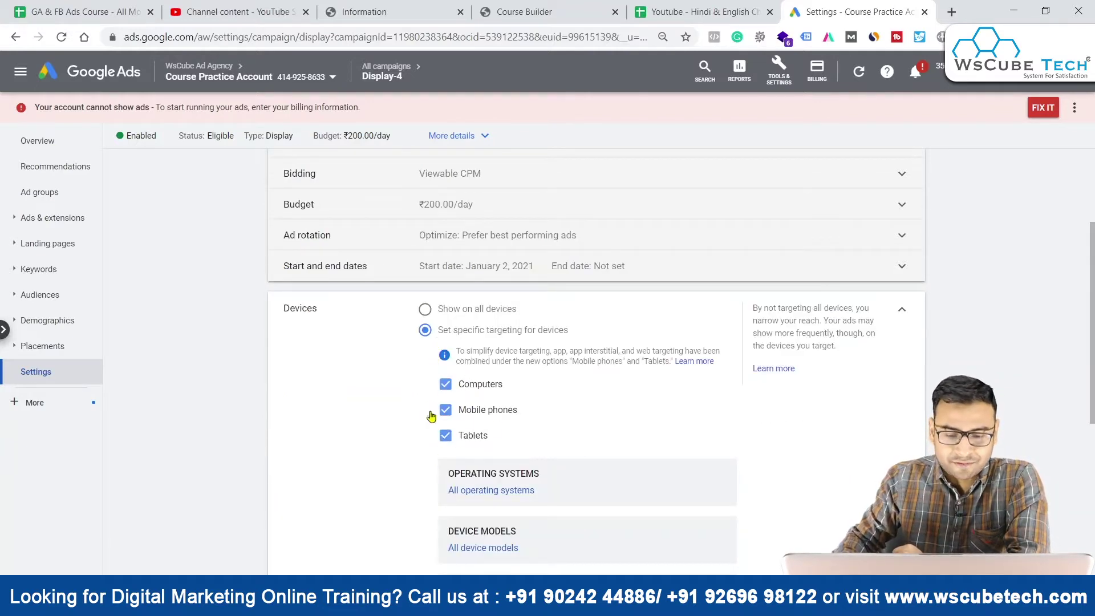
click(458, 435)
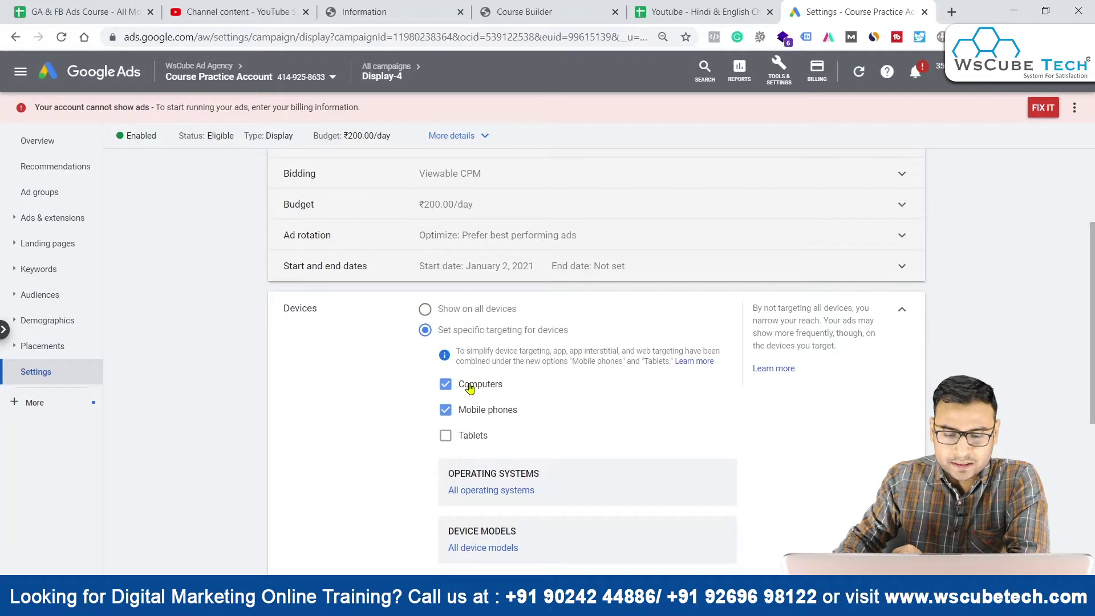
click(445, 389)
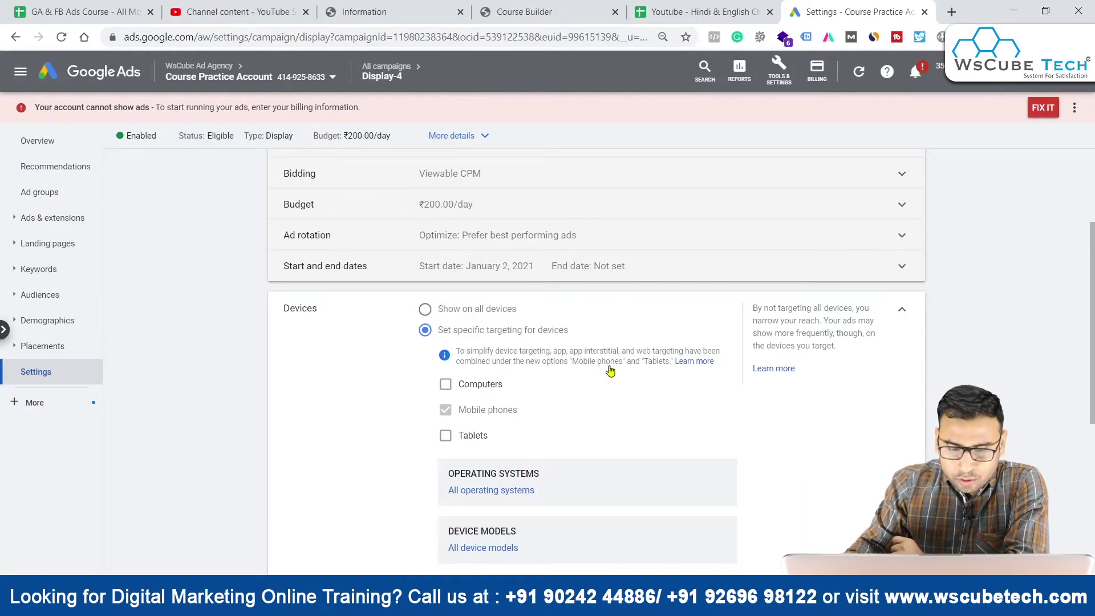
scroll(519, 399, down, 3)
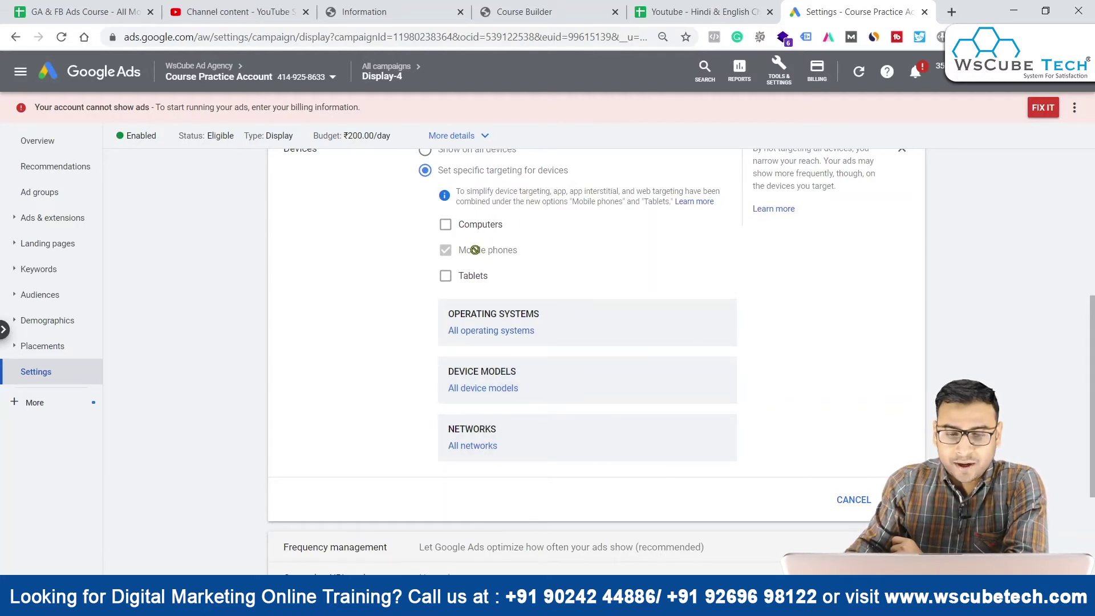
click(492, 328)
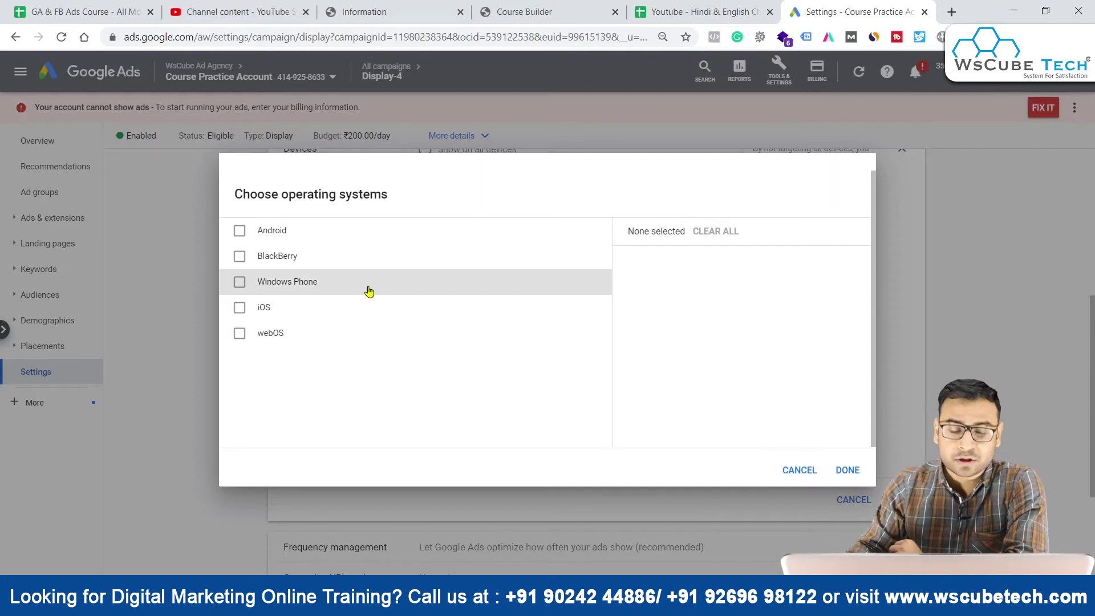
click(289, 311)
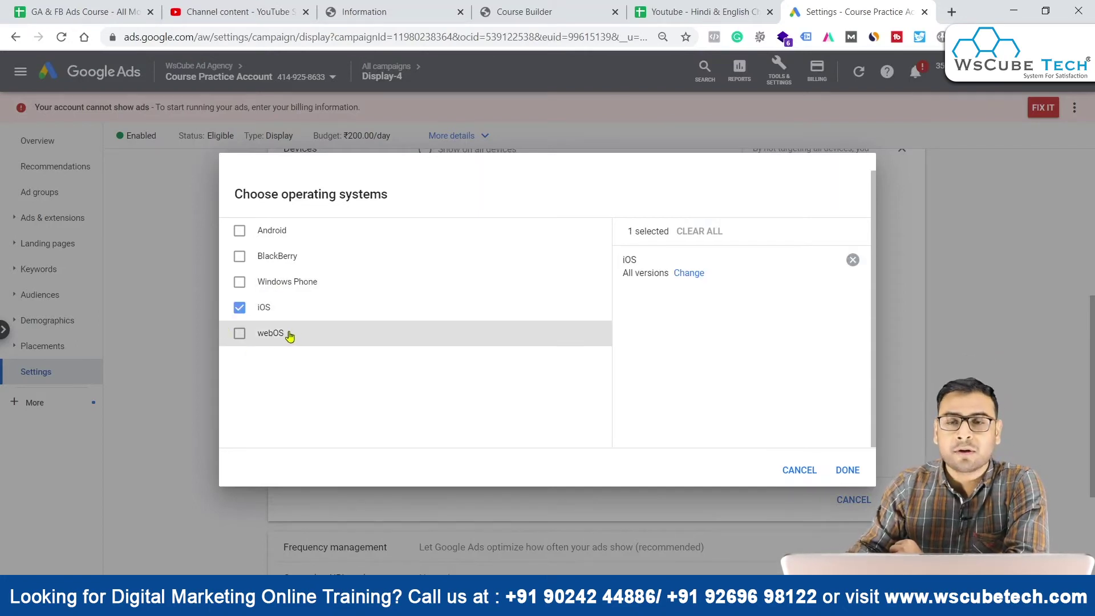
click(275, 313)
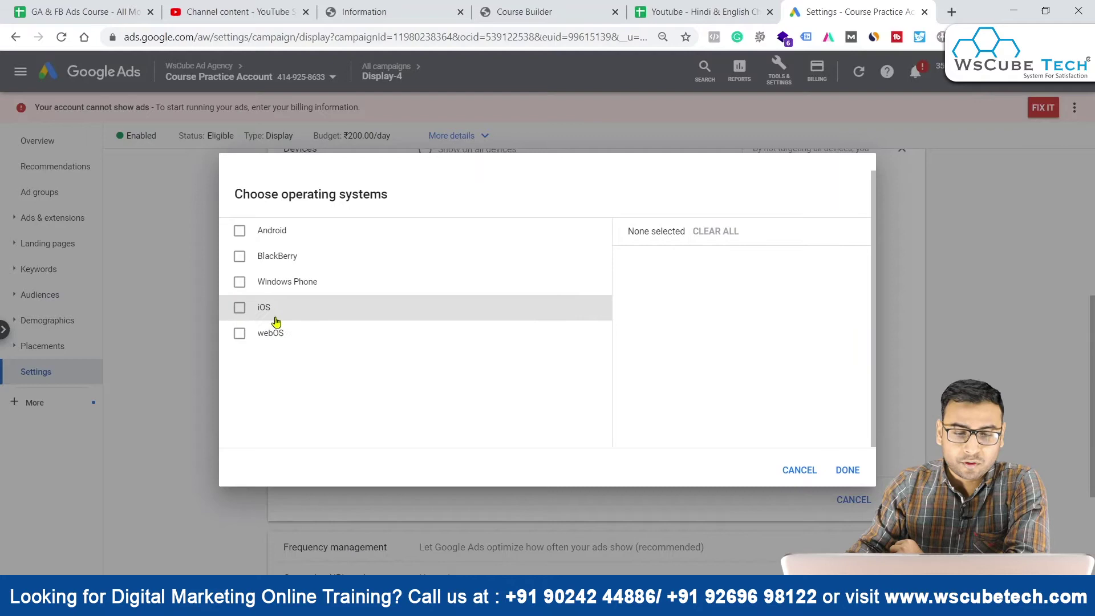
click(291, 241)
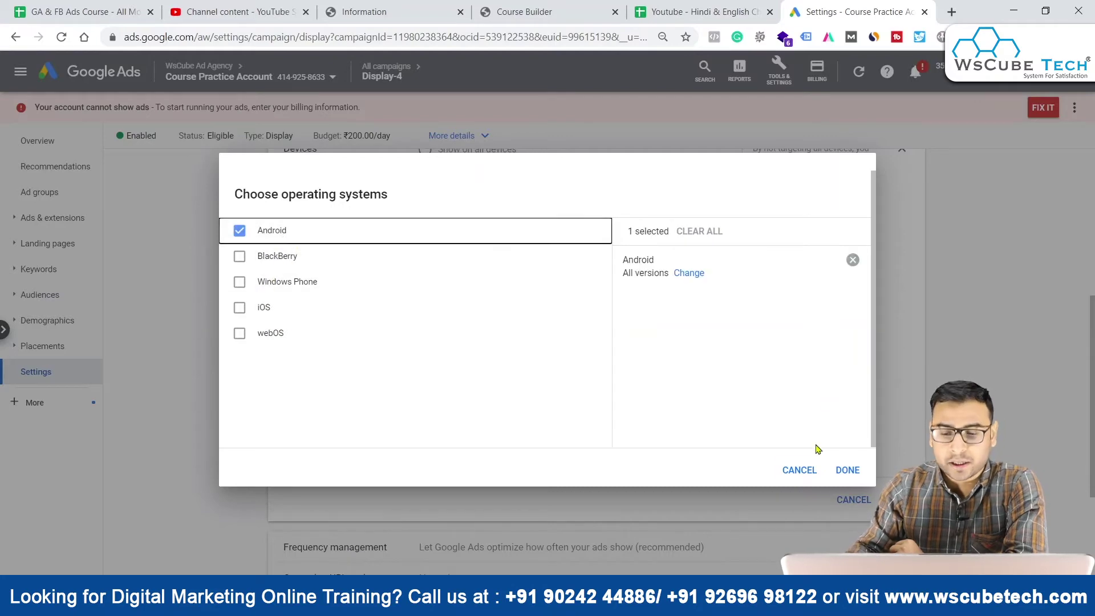
click(800, 470)
click(484, 385)
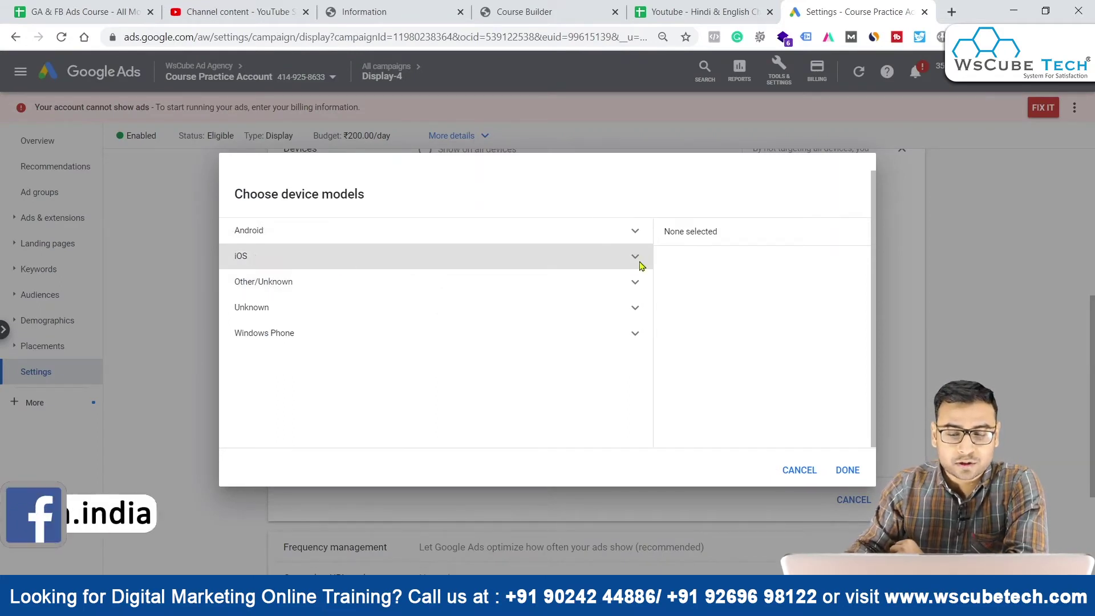
click(284, 256)
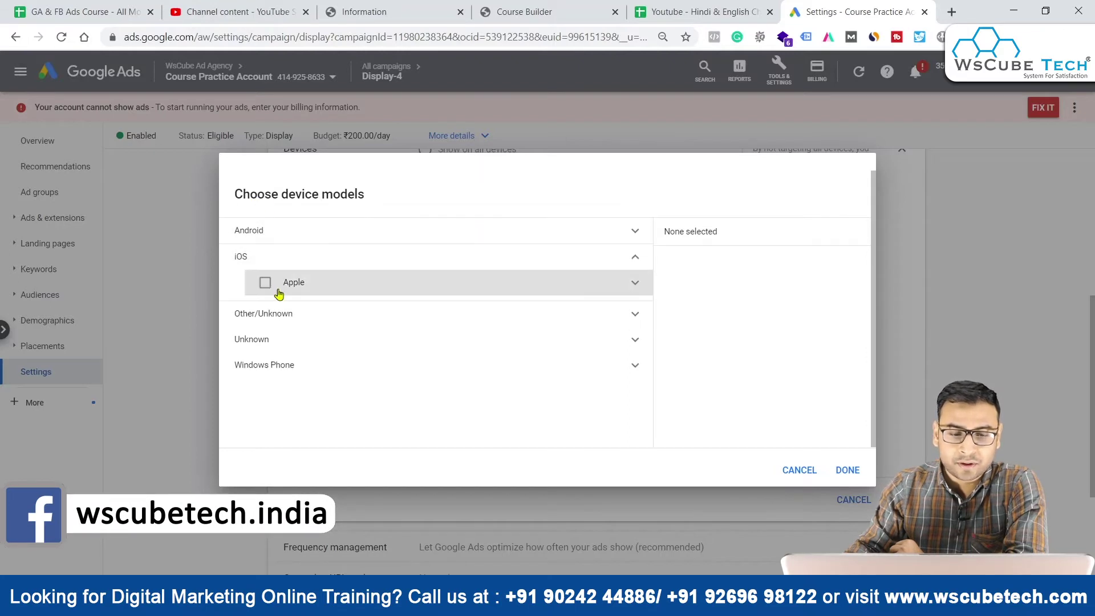
click(634, 283)
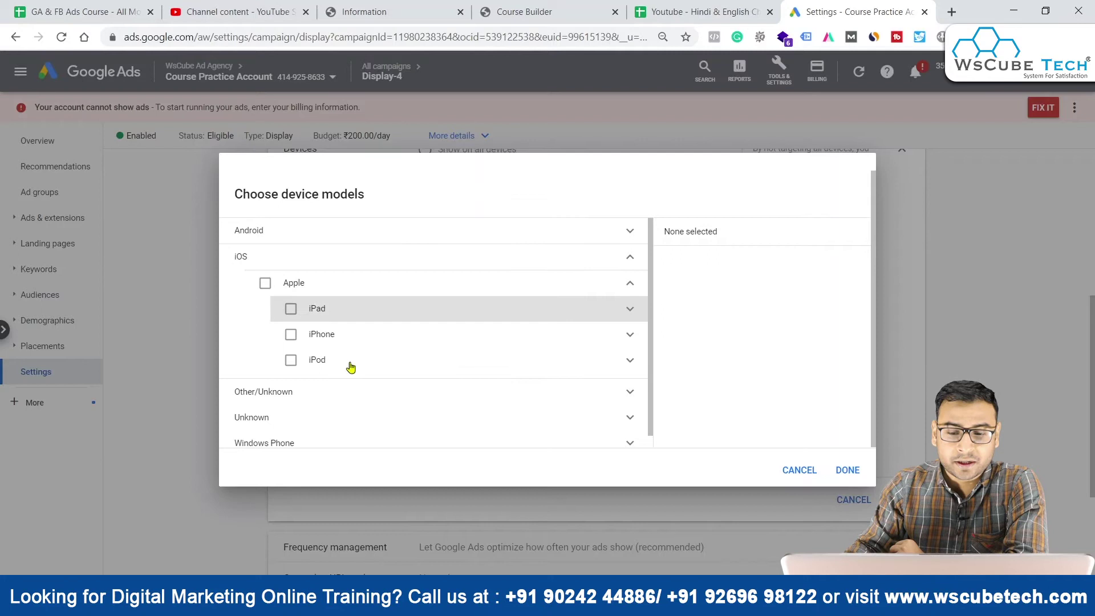
click(619, 342)
scroll(447, 336, down, 1)
scroll(434, 336, down, 1)
scroll(464, 371, up, 4)
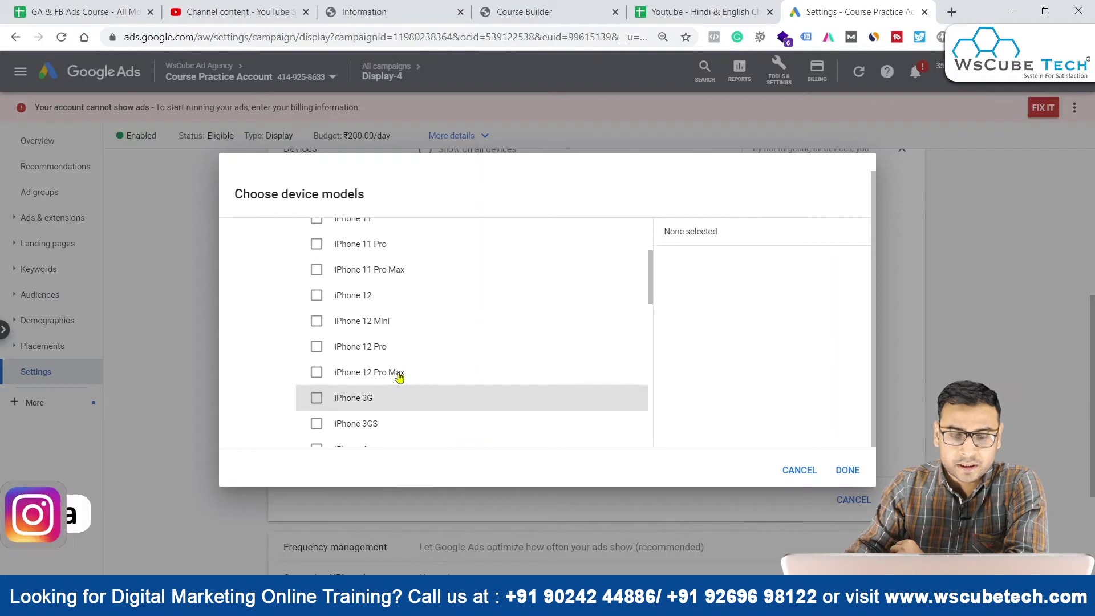
scroll(464, 342, down, 3)
scroll(464, 342, down, 10)
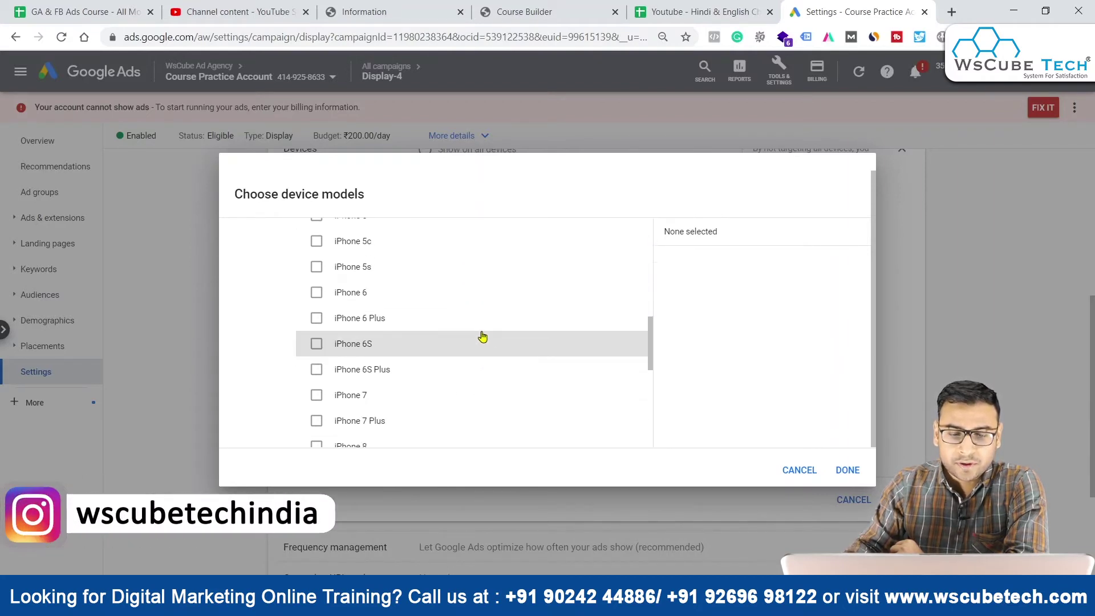
scroll(497, 347, up, 10)
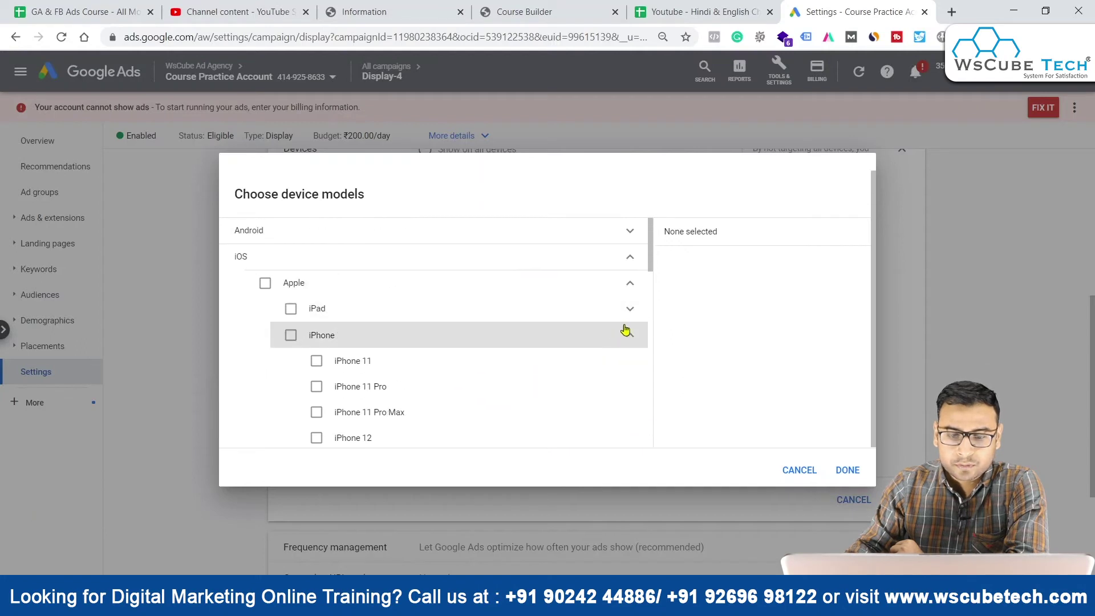
click(631, 283)
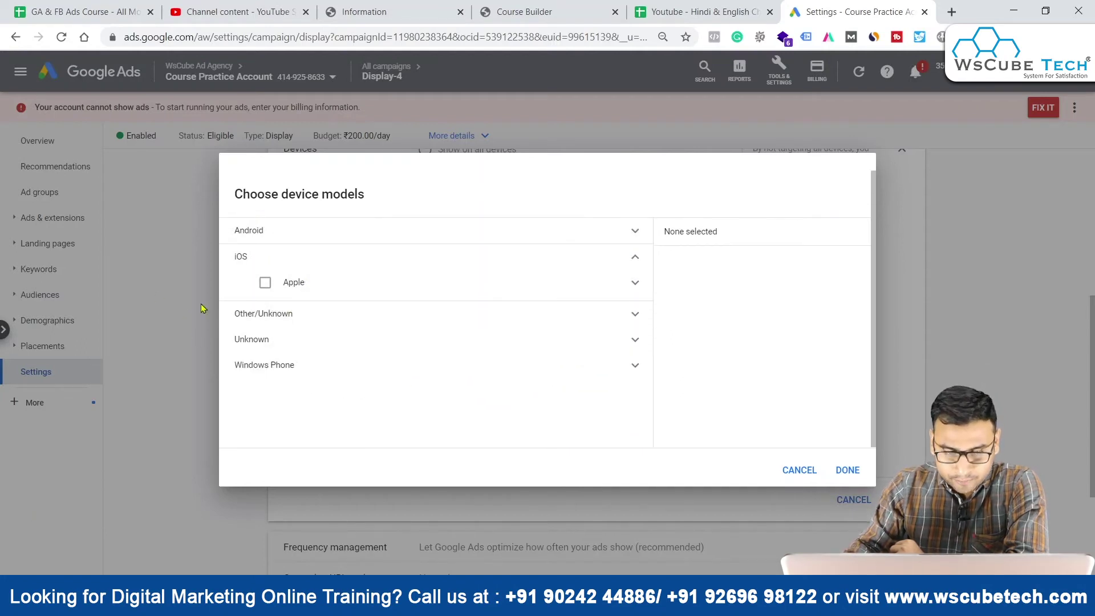
click(636, 315)
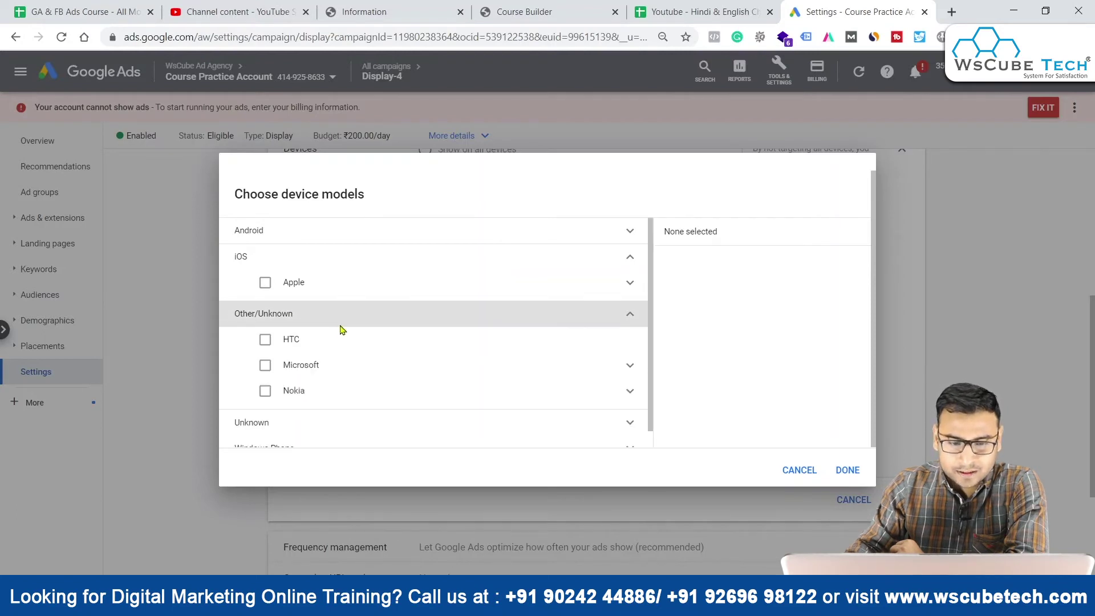
click(636, 314)
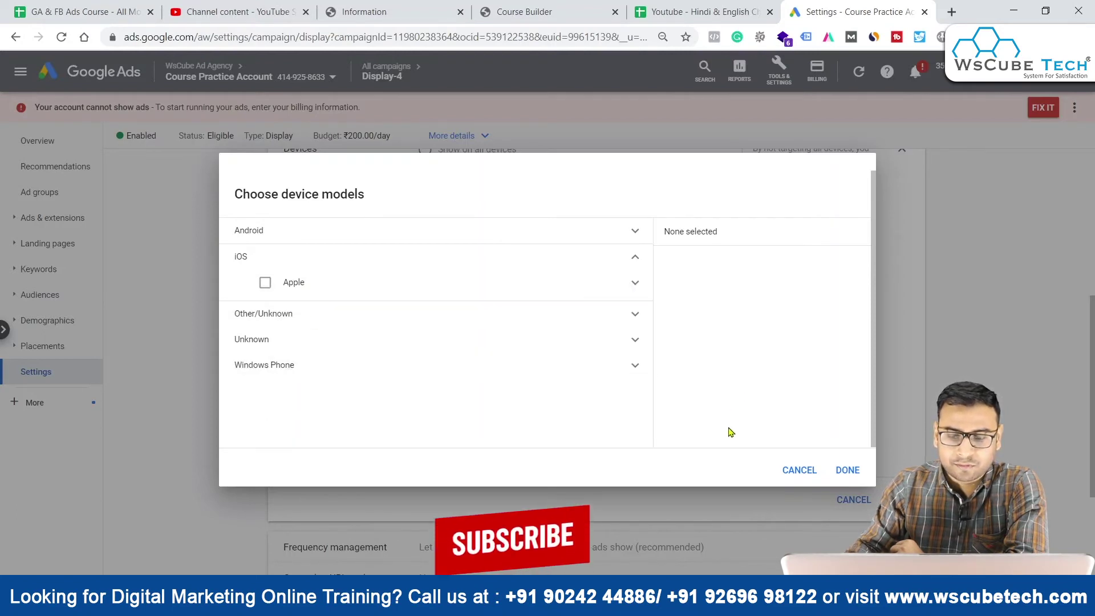
click(800, 470)
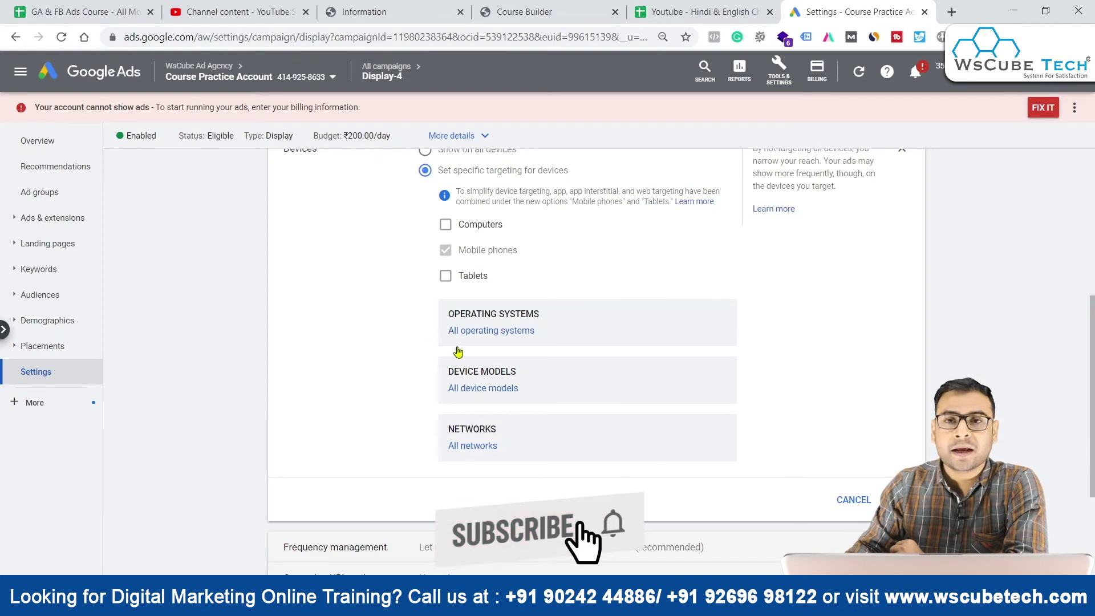
Step: Choose 'Show on all devices' in Display-4's Devices setting
scroll(505, 327, up, 3)
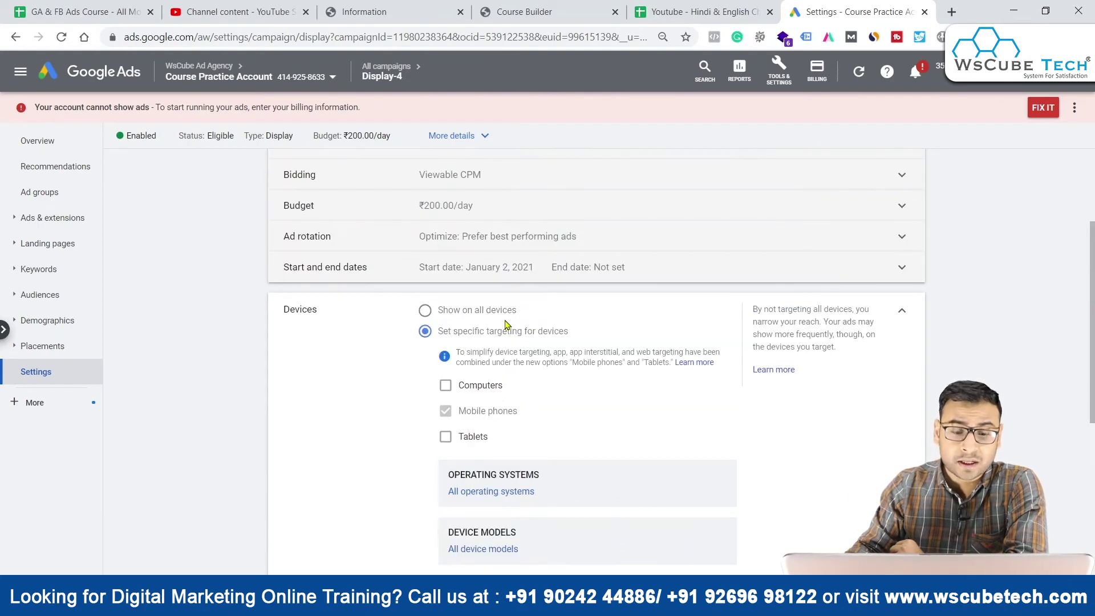
scroll(516, 317, down, 3)
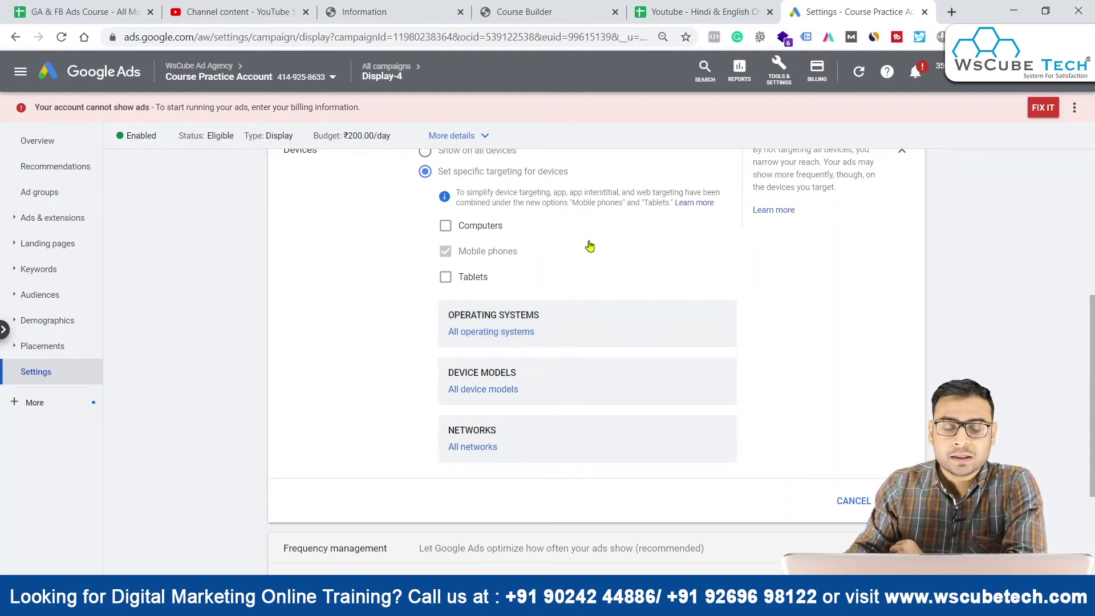
scroll(414, 238, up, 1)
click(447, 236)
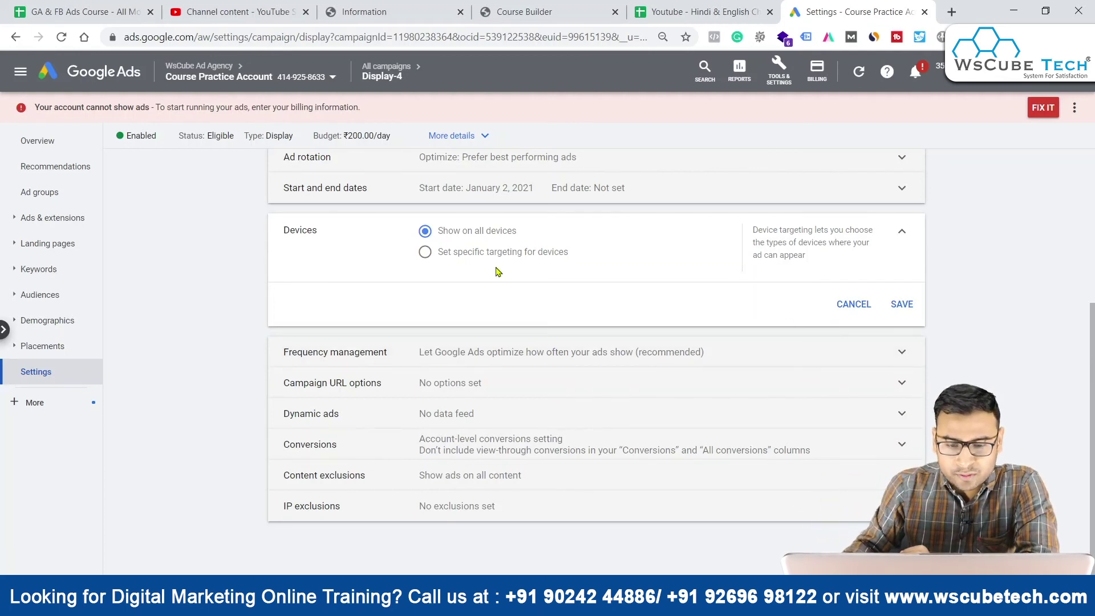
Step: Set specific targeting for Mobile phones and Tablets, trying Wifi and India networks, then cancelling
click(488, 253)
scroll(487, 300, down, 3)
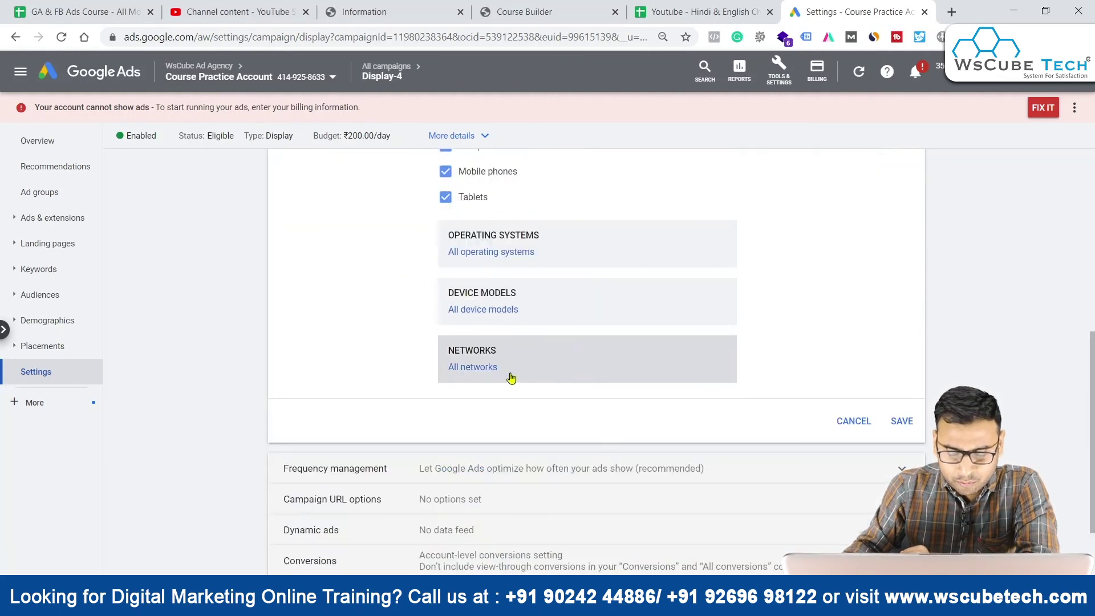
click(489, 368)
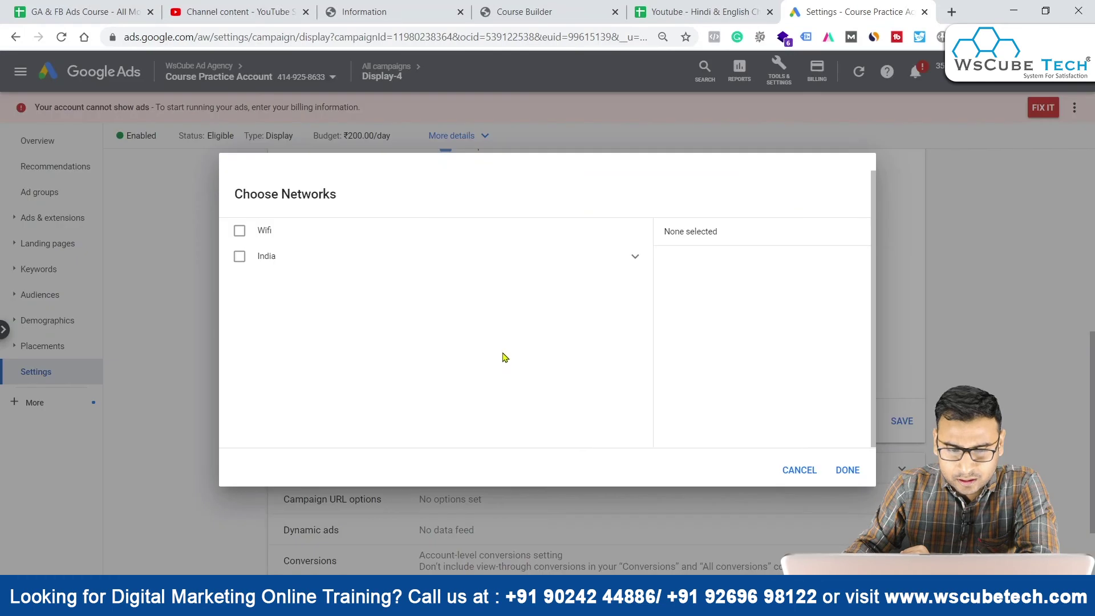
click(266, 230)
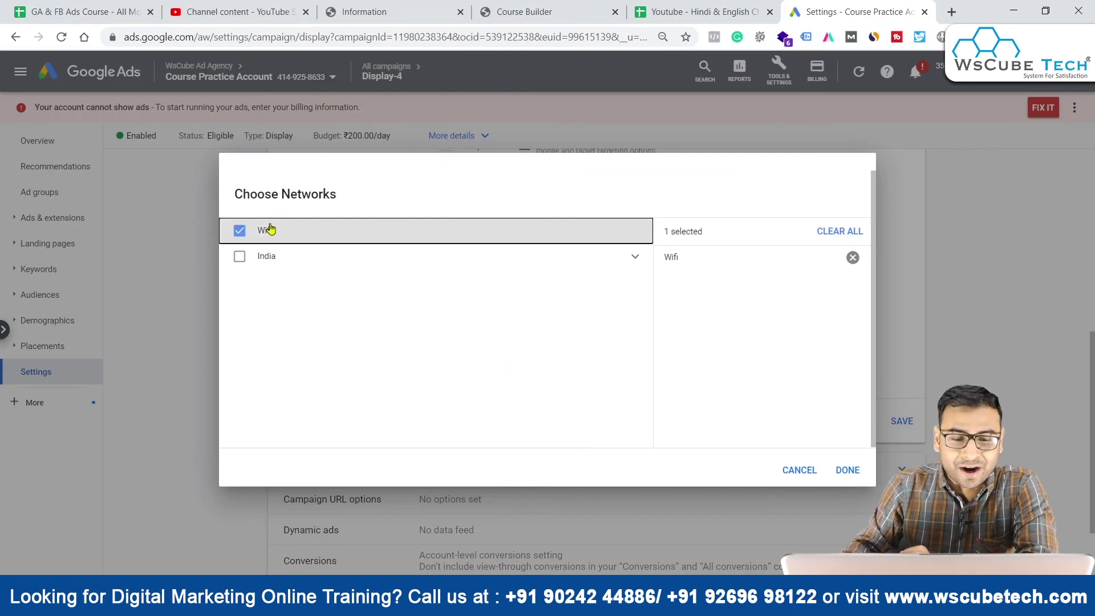
click(269, 254)
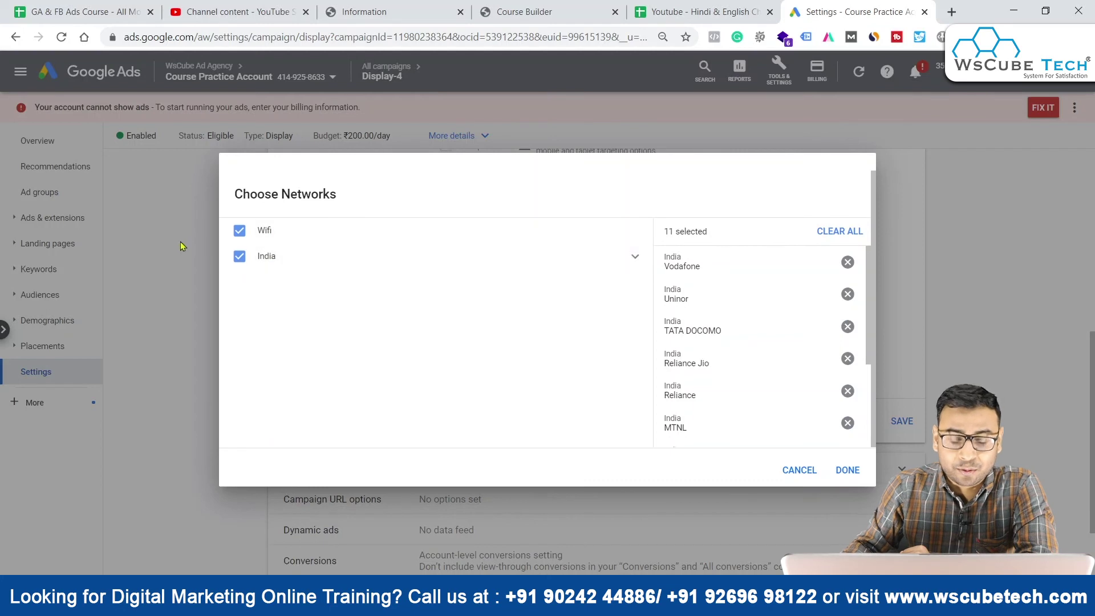
click(239, 231)
scroll(780, 299, down, 2)
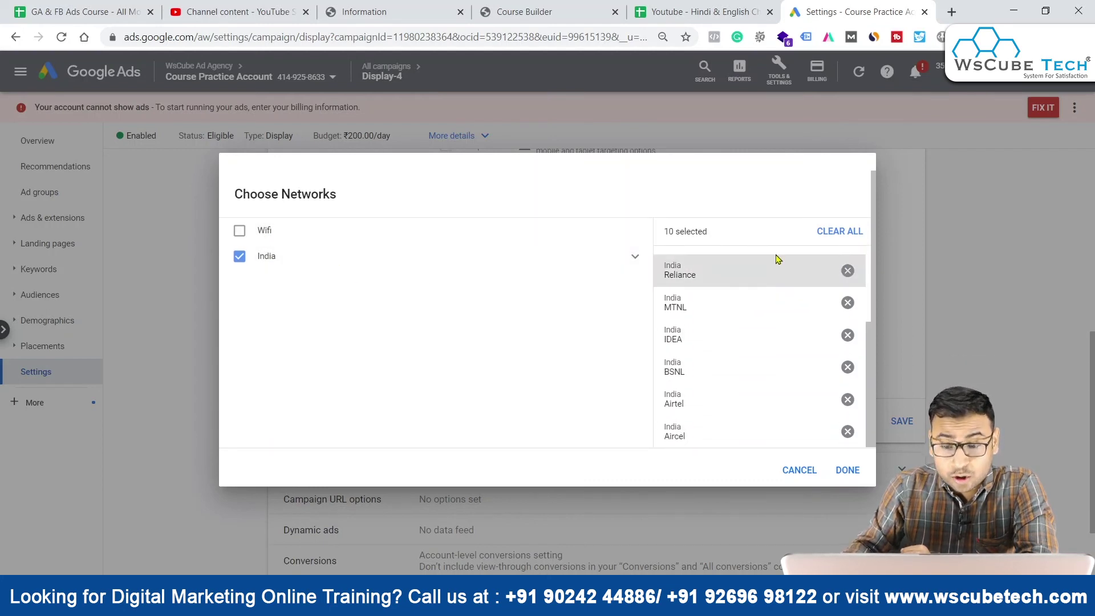
scroll(768, 319, up, 3)
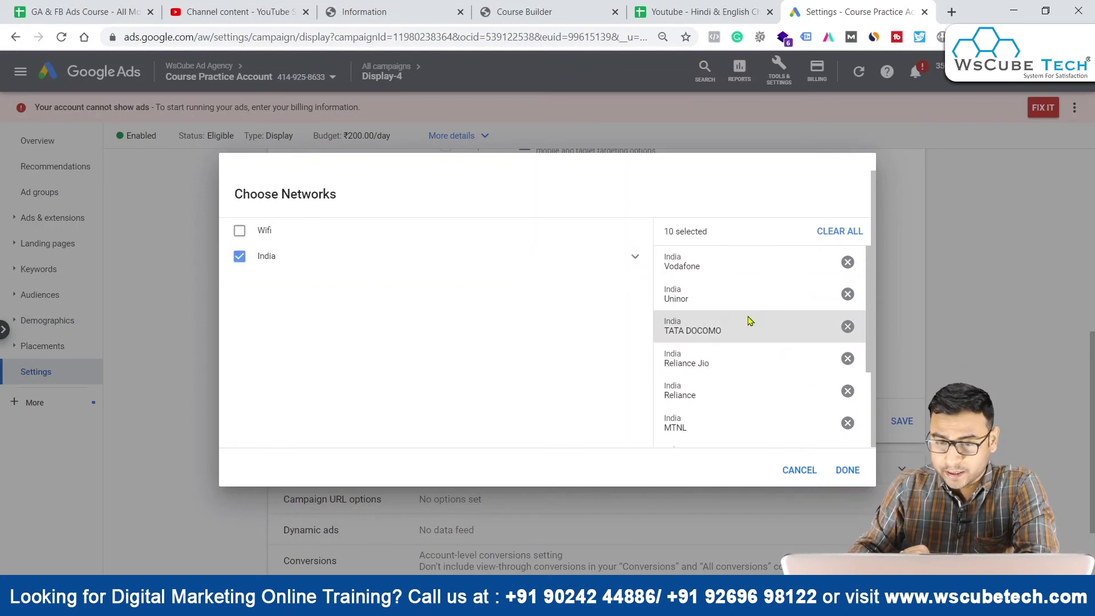
click(801, 469)
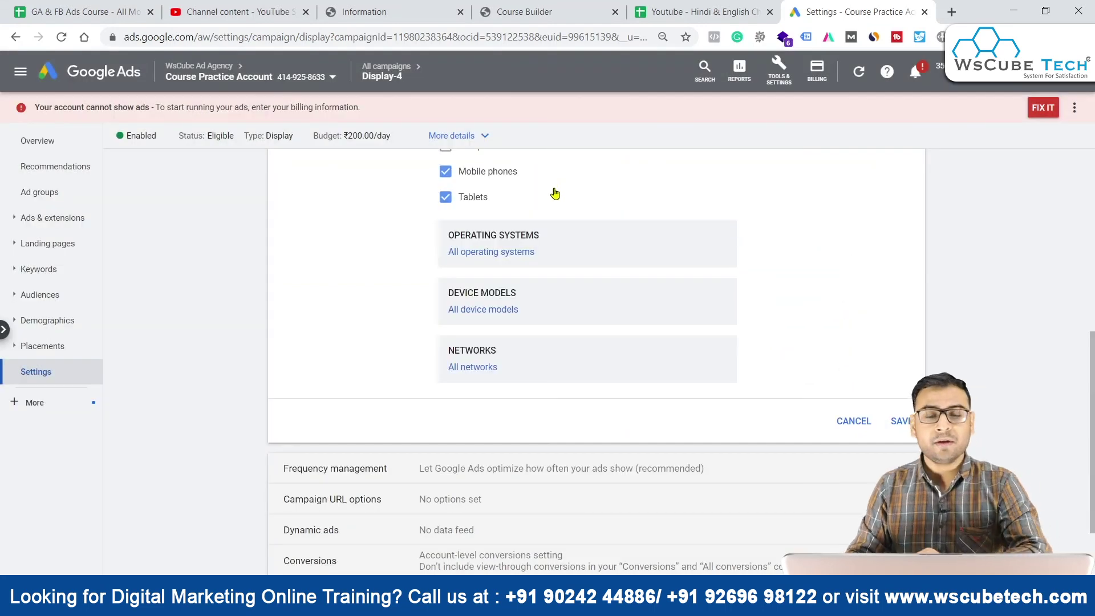
scroll(770, 397, up, 3)
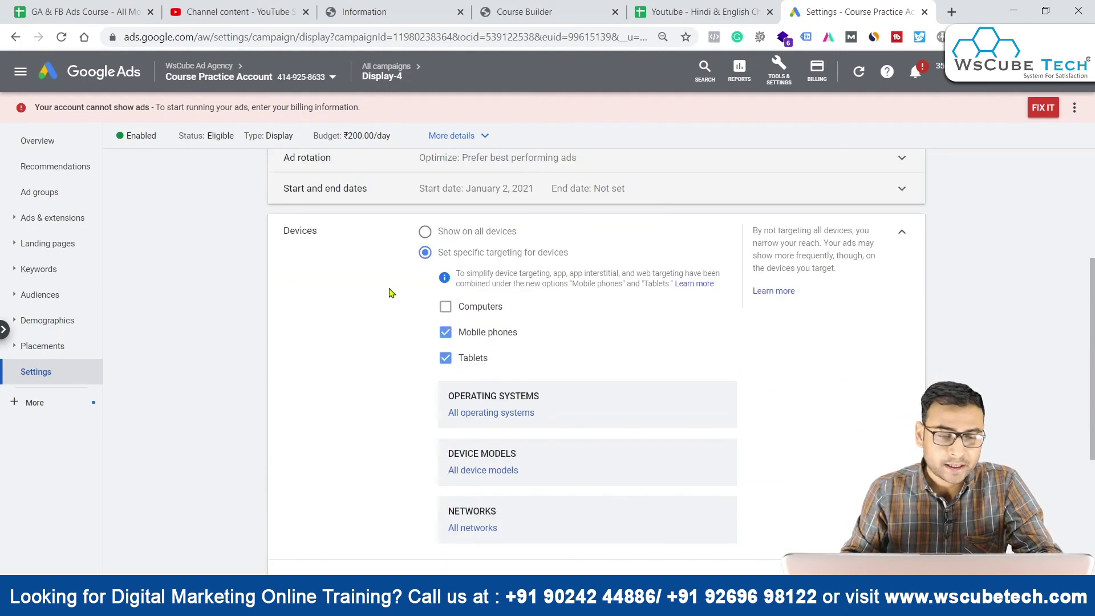